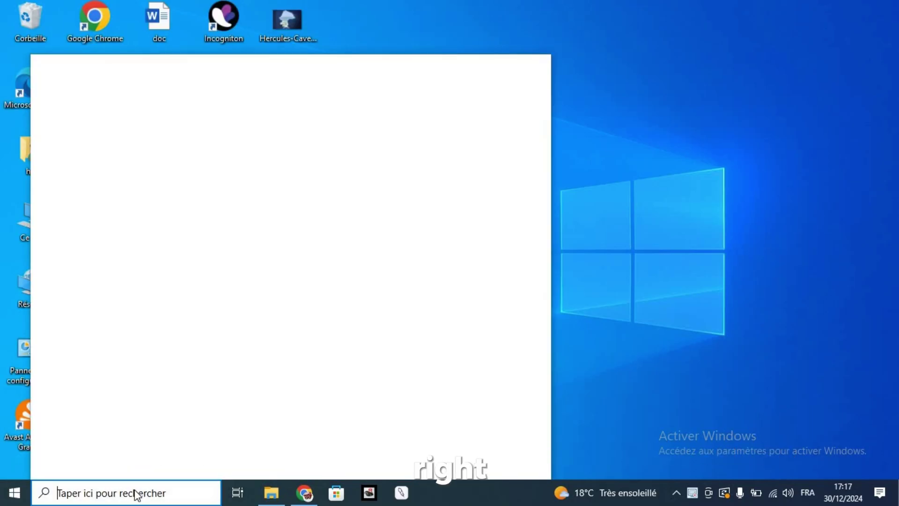
Run netstat in Command Prompt to list the PC's active TCP connections and foreign addresses.
text(cmd)
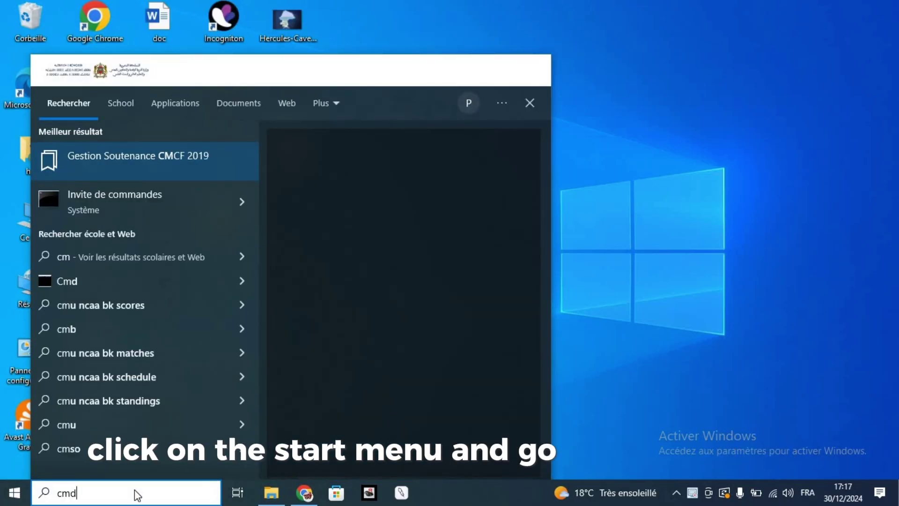
click(172, 161)
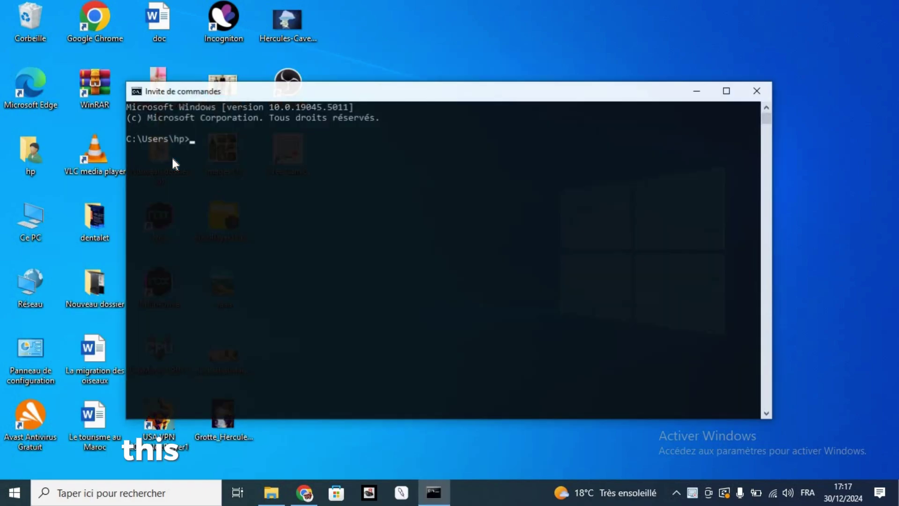
text(n)
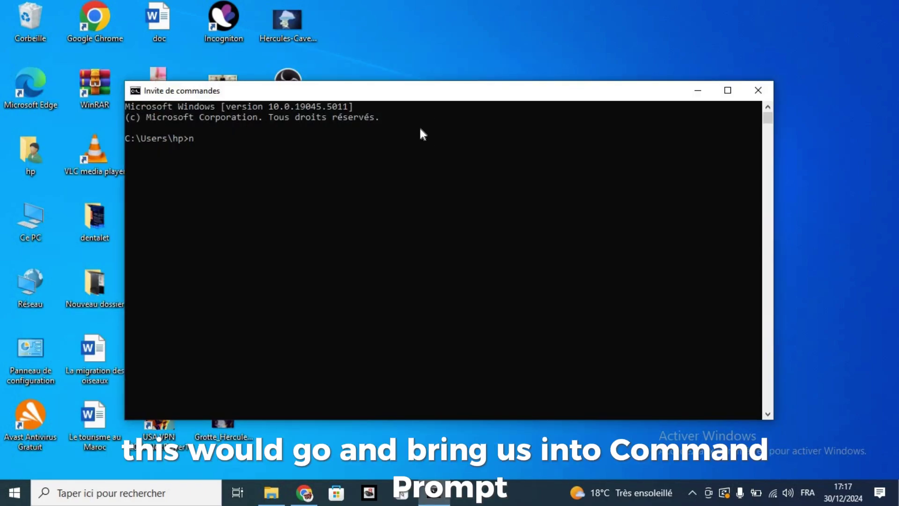
text(etst)
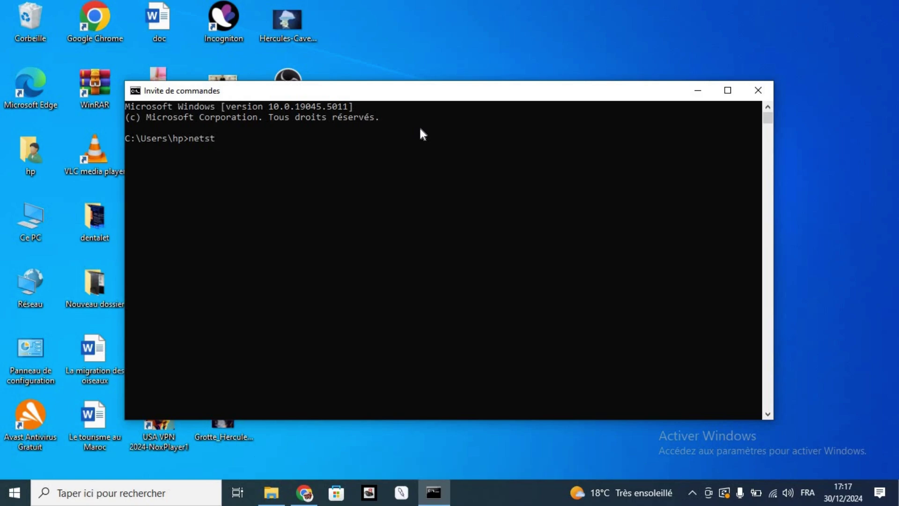
text(at)
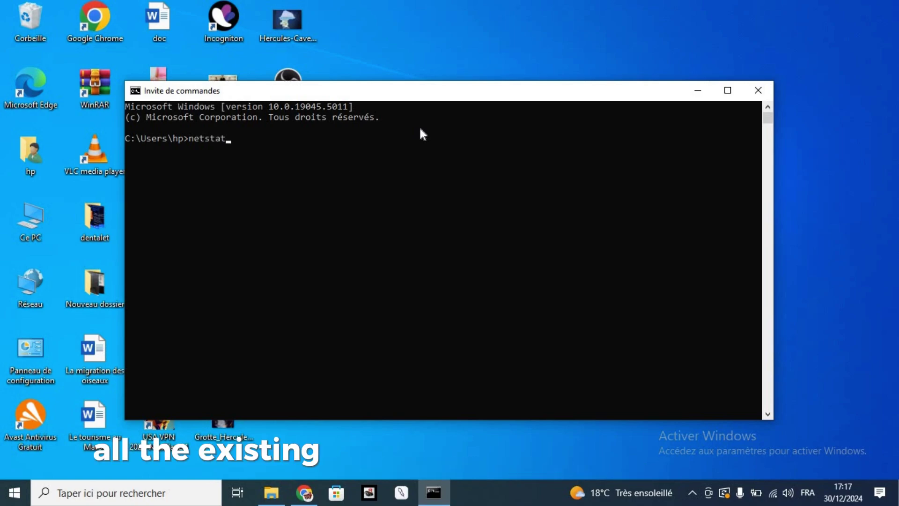
key(Return)
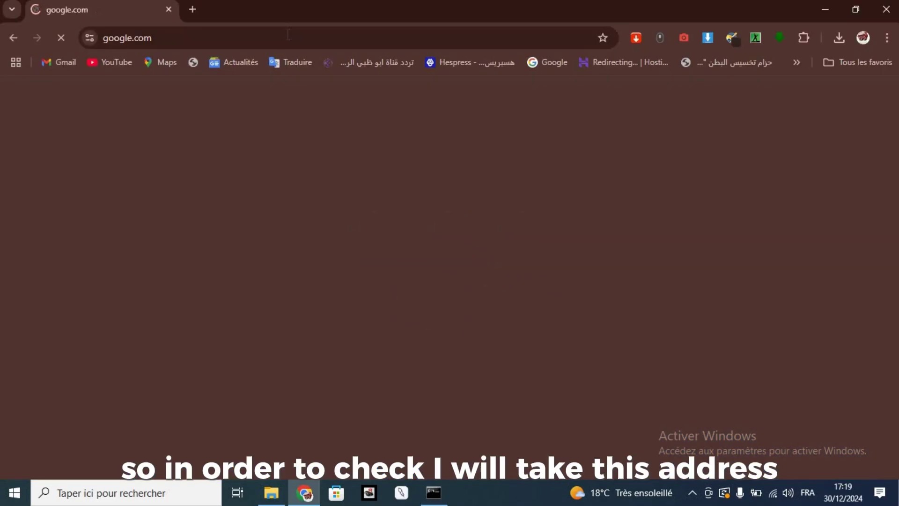
Search Google for 'ip location' and open the iplocation.net lookup site.
text(ip lo)
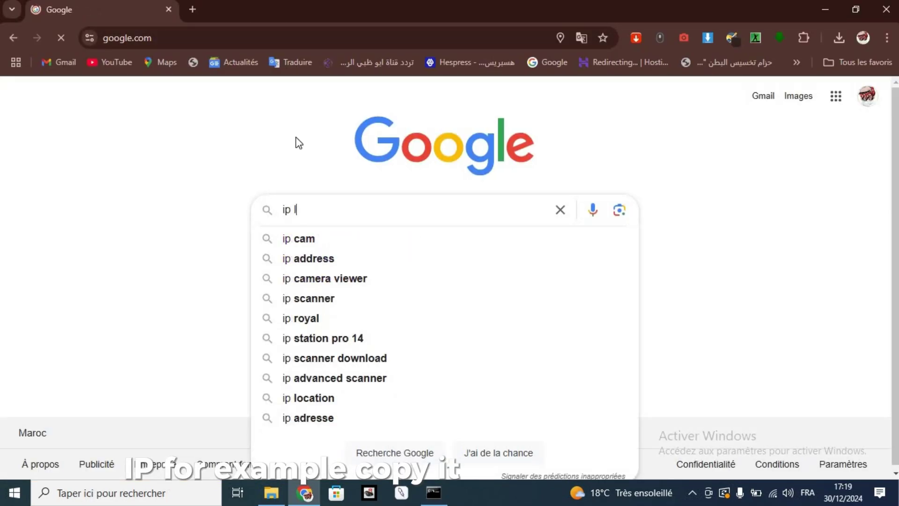
click(326, 239)
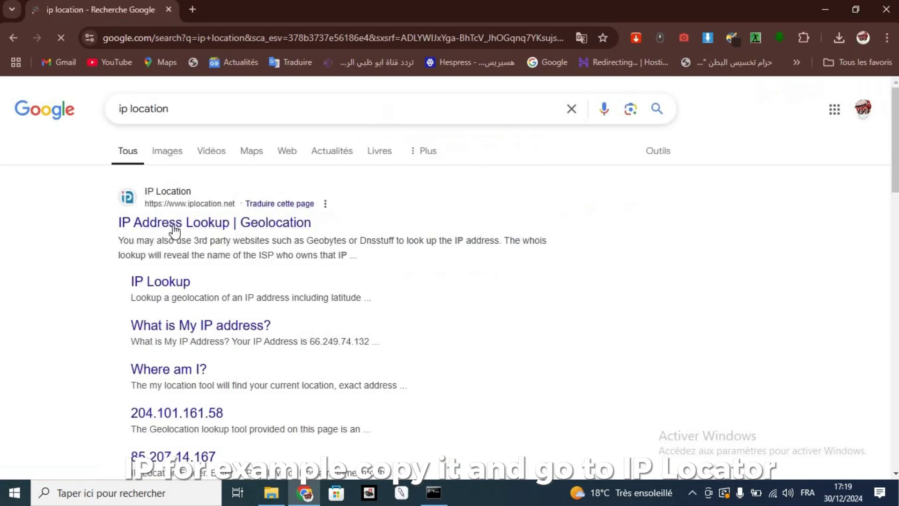
click(180, 224)
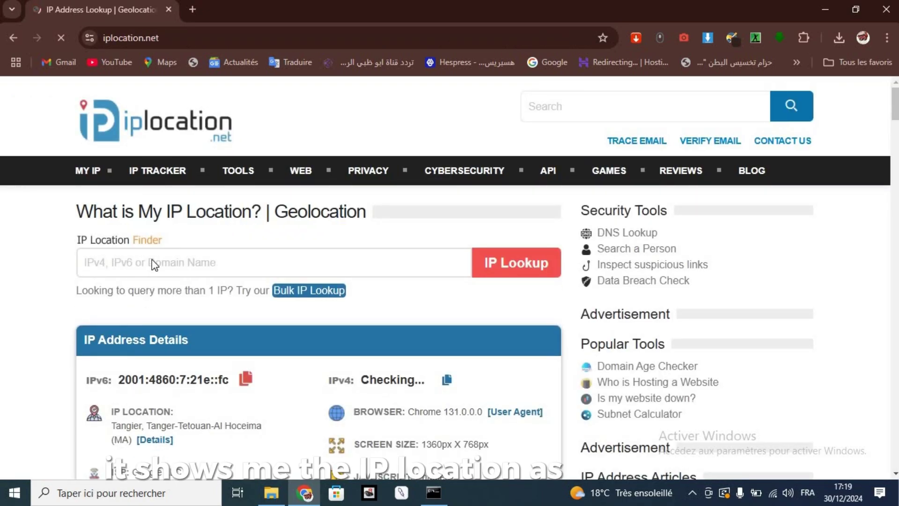
Look up 40.126.49.152, which resolves to Microsoft Corporation in Paris, France.
click(149, 260)
text(40.126.49.152)
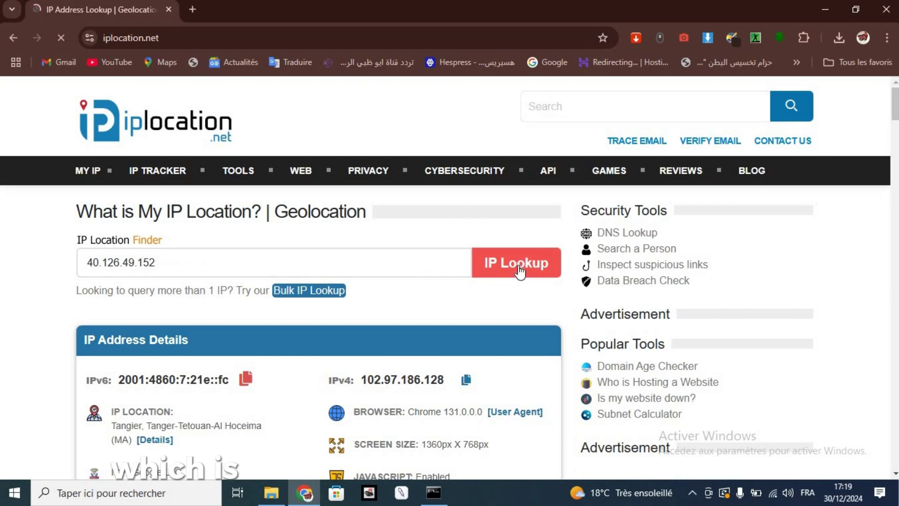
click(520, 270)
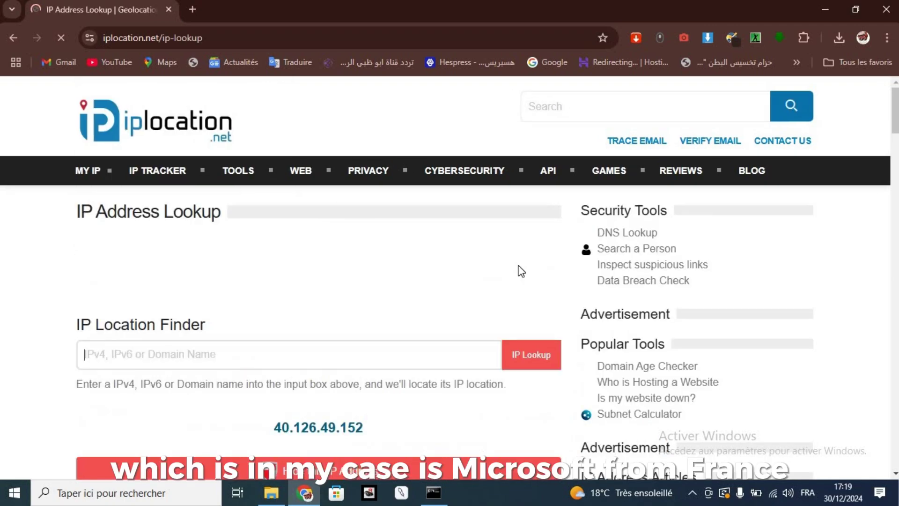
drag(893, 125, 892, 201)
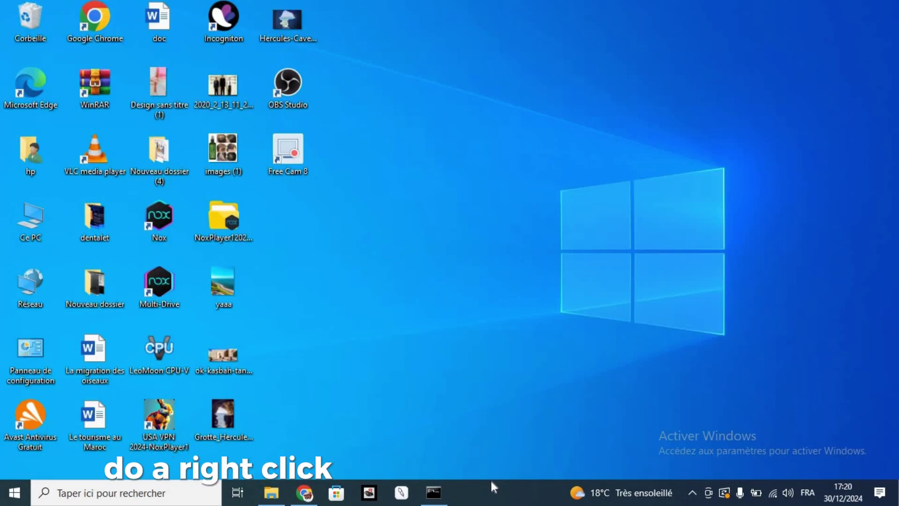
Launch Task Manager from the taskbar menu and scroll through the background and Windows processes.
right_click(476, 489)
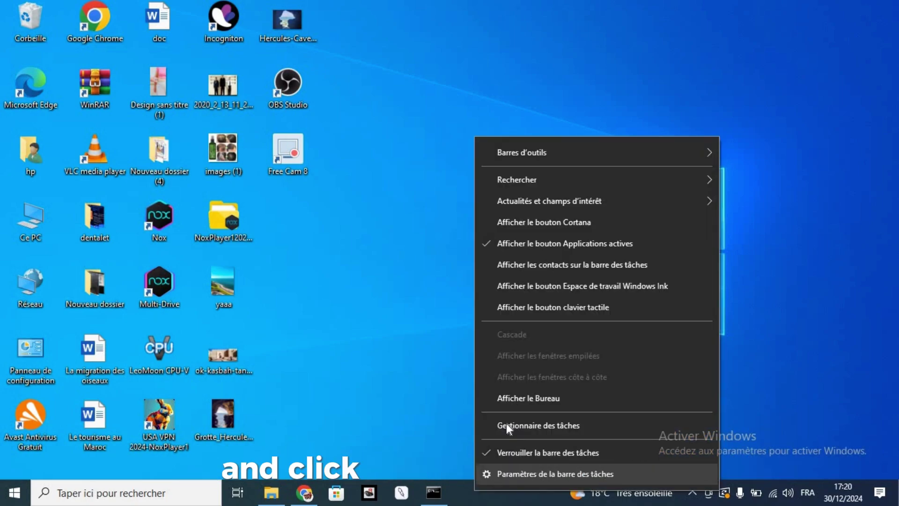
click(508, 426)
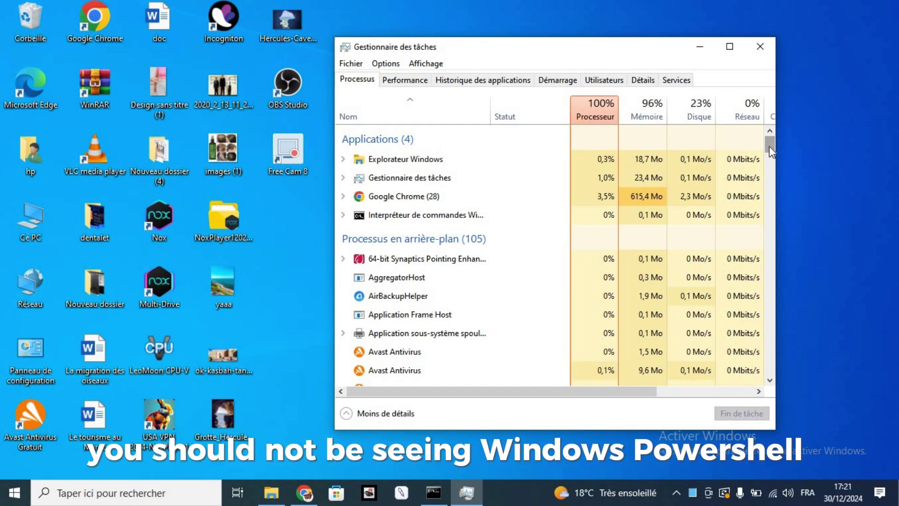
scroll(771, 150, down, 3)
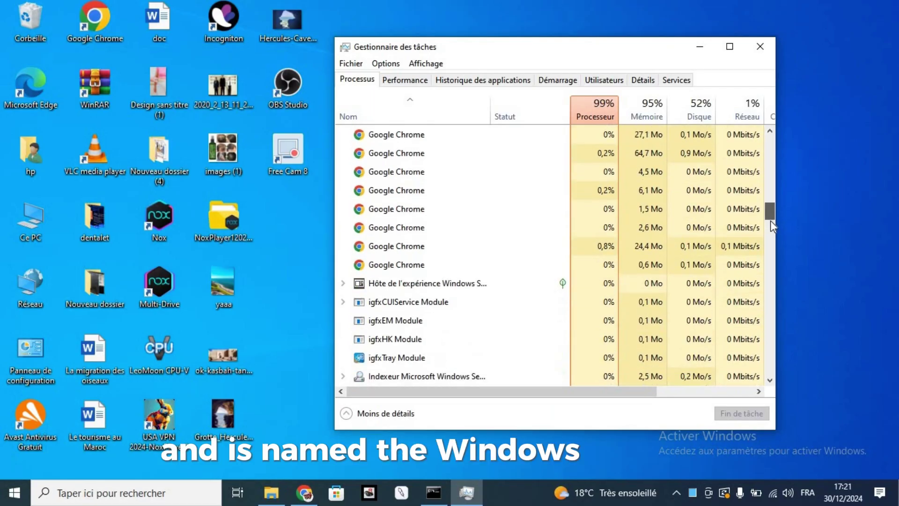
scroll(771, 225, down, 5)
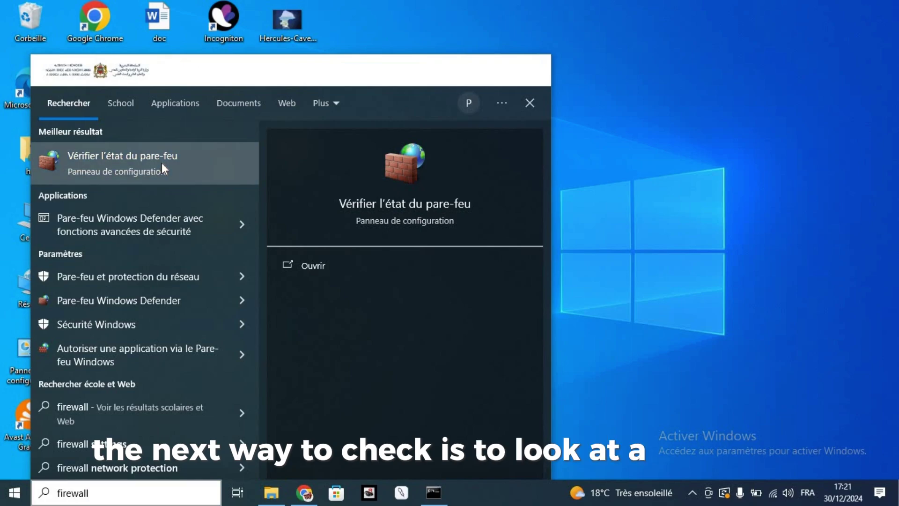
Check the firewall status page, expanding the Private networks details to confirm protection.
click(162, 162)
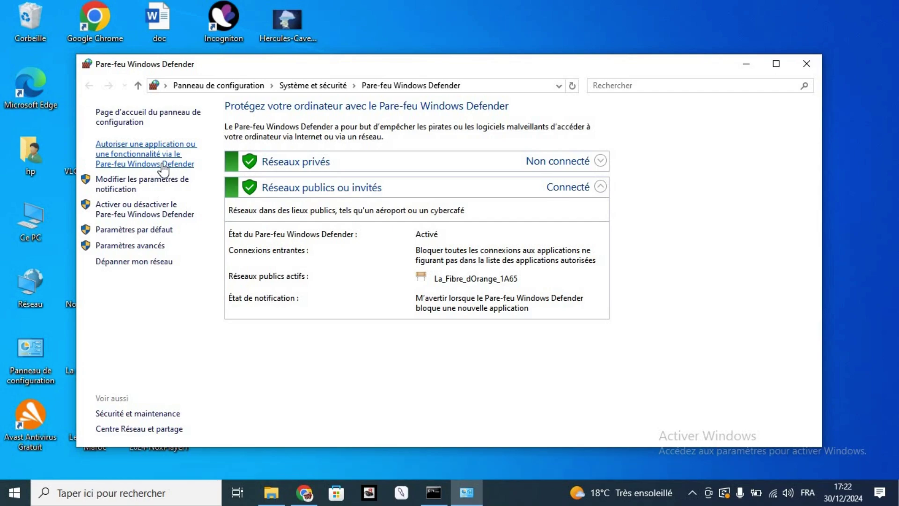
click(583, 167)
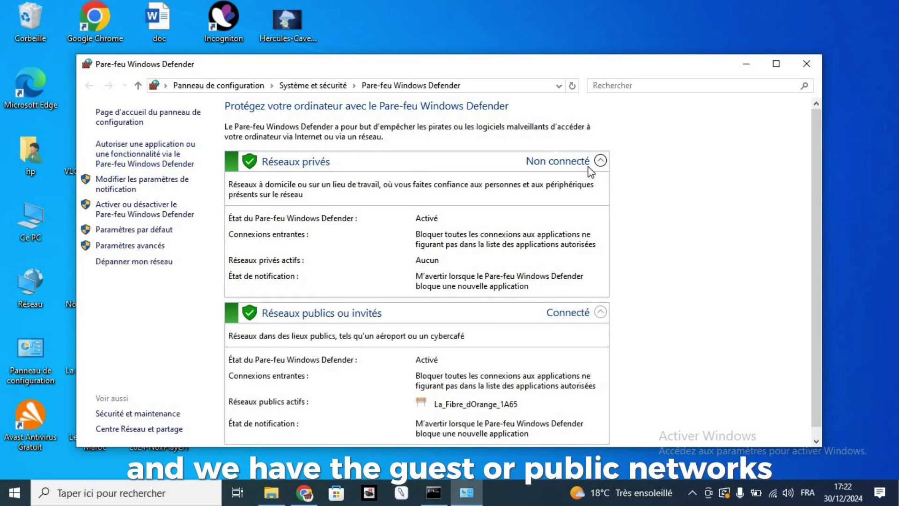
click(589, 170)
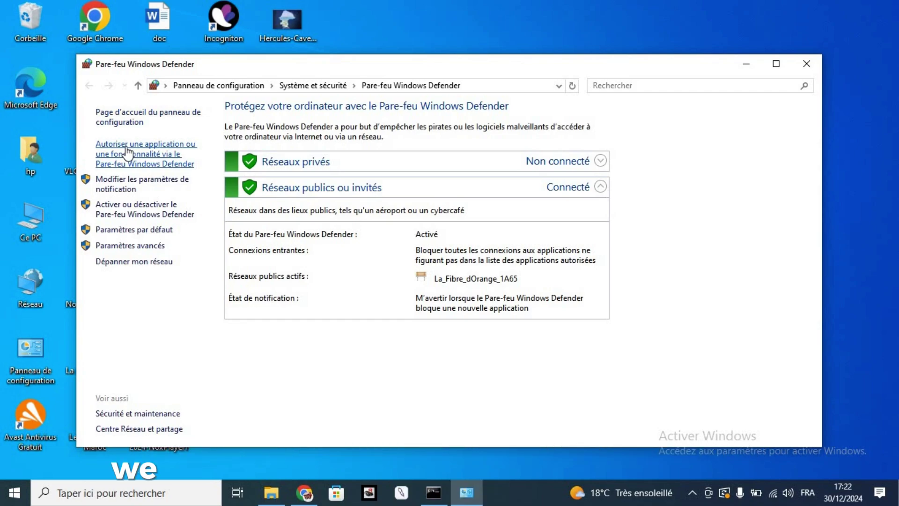
View the firewall on/off settings, then review the allowed apps' private and public permissions.
click(131, 210)
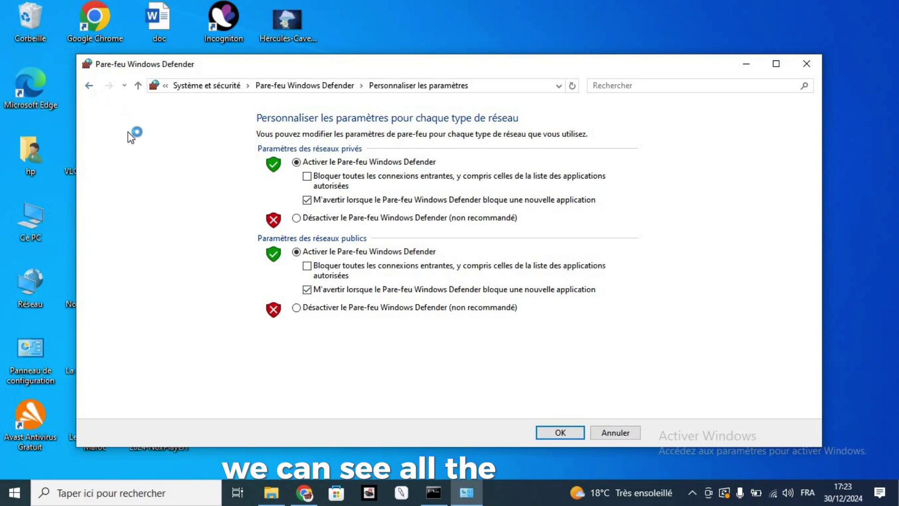
click(136, 150)
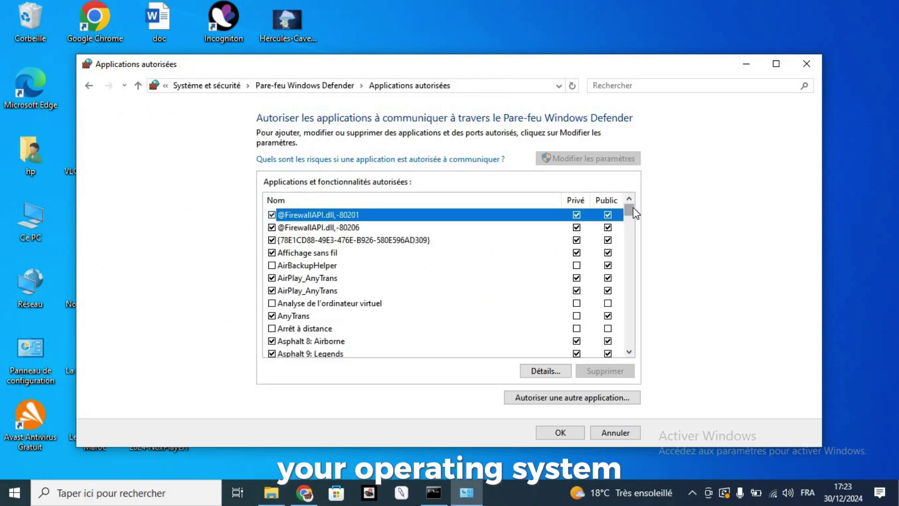
drag(635, 213, 632, 348)
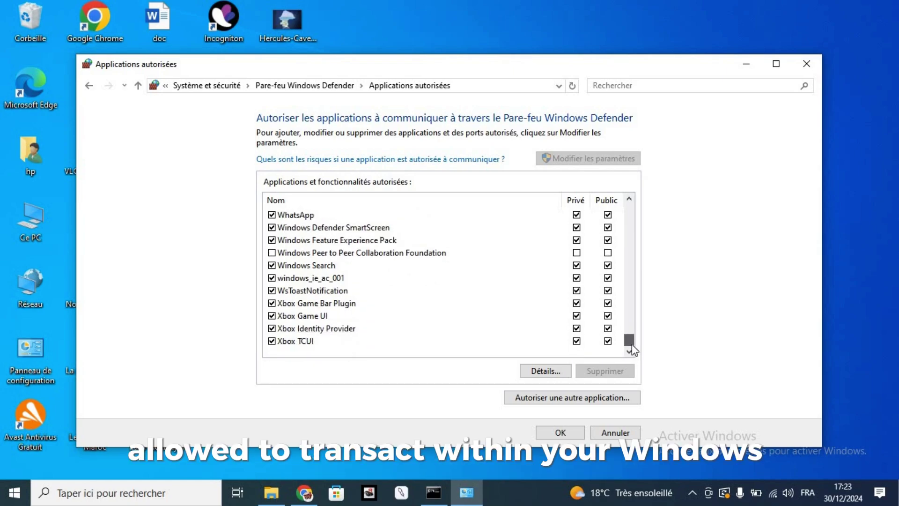
drag(631, 342, 617, 208)
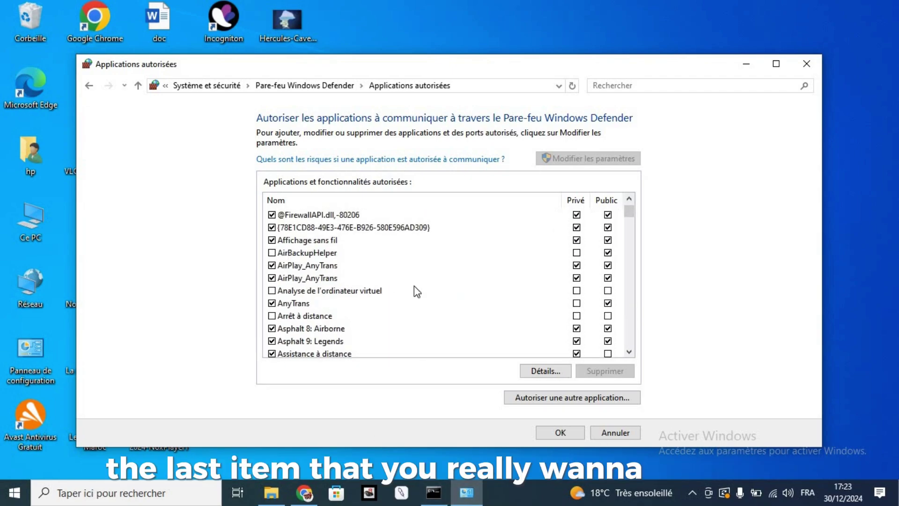
Launch Windows Security via search and scroll through its overview page.
click(187, 499)
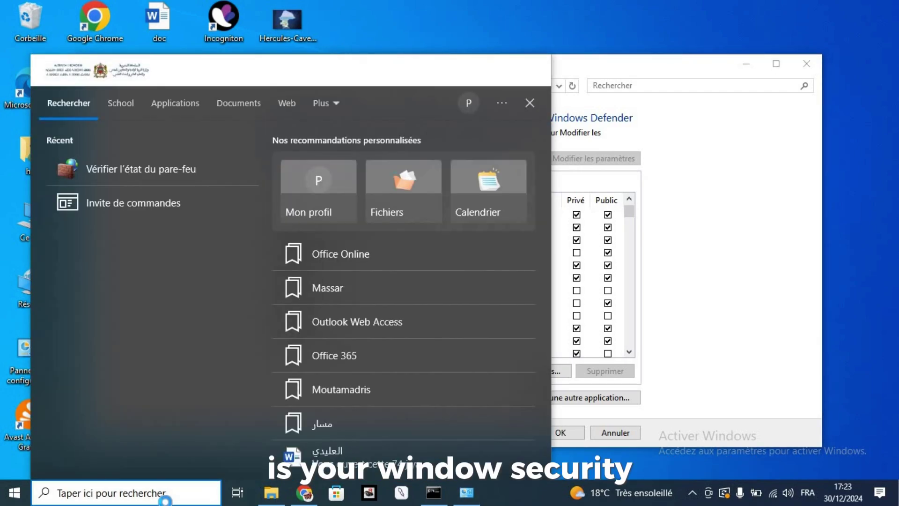
text(windows s)
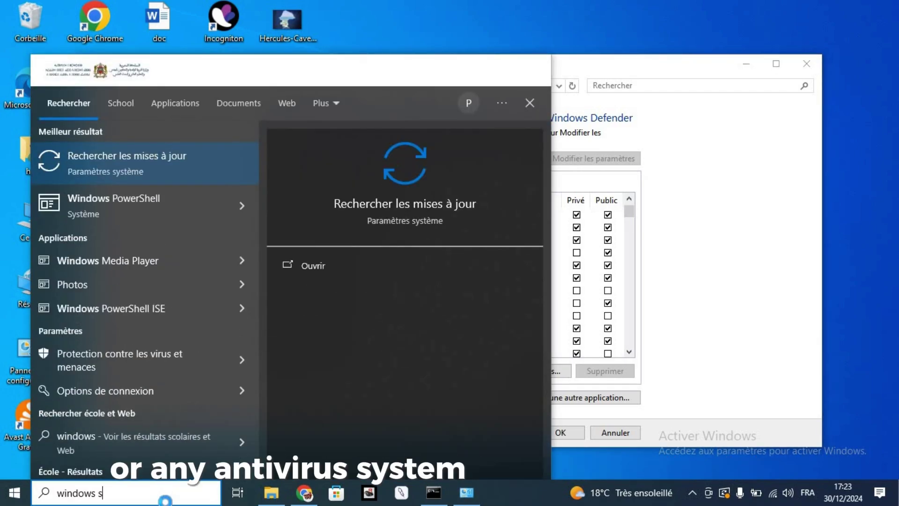
text(ecu)
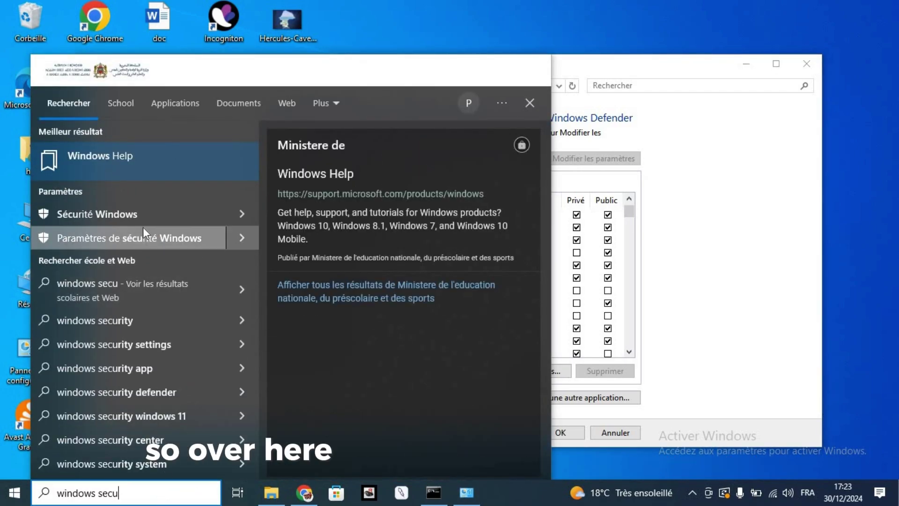
click(141, 222)
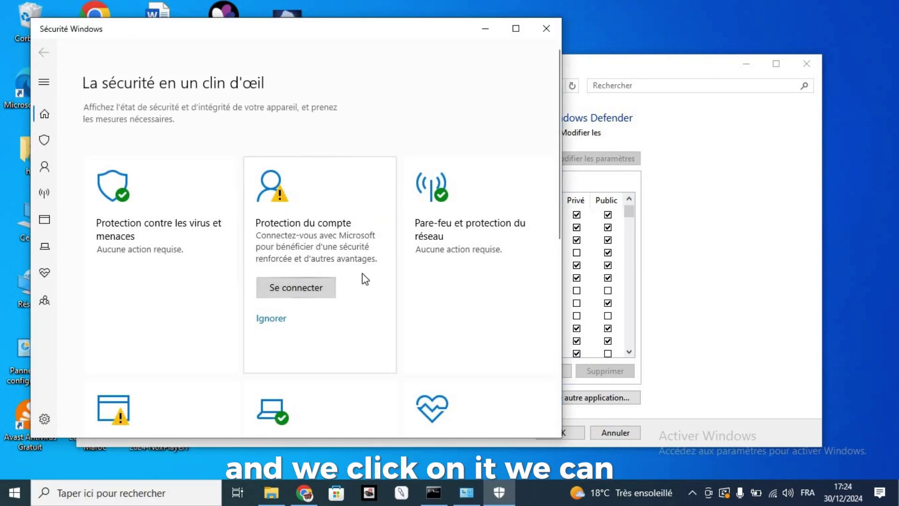
scroll(554, 285, down, 4)
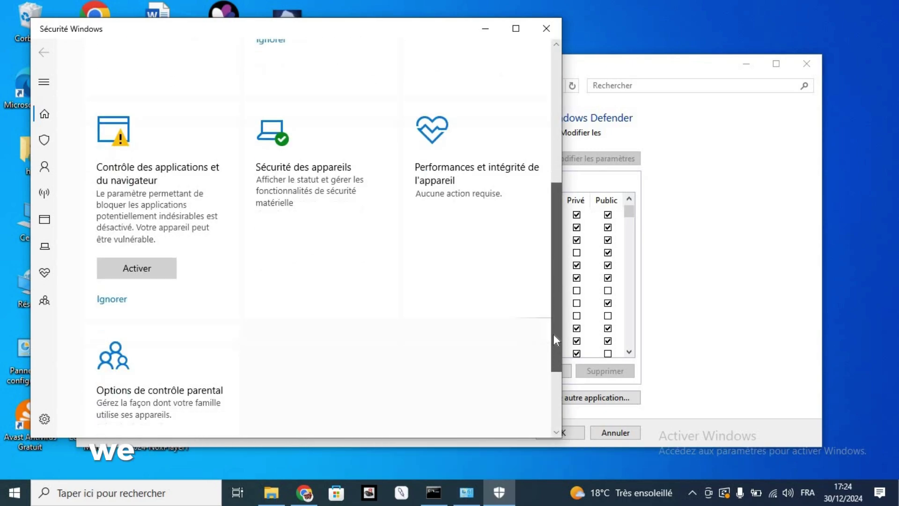
drag(554, 333, 550, 153)
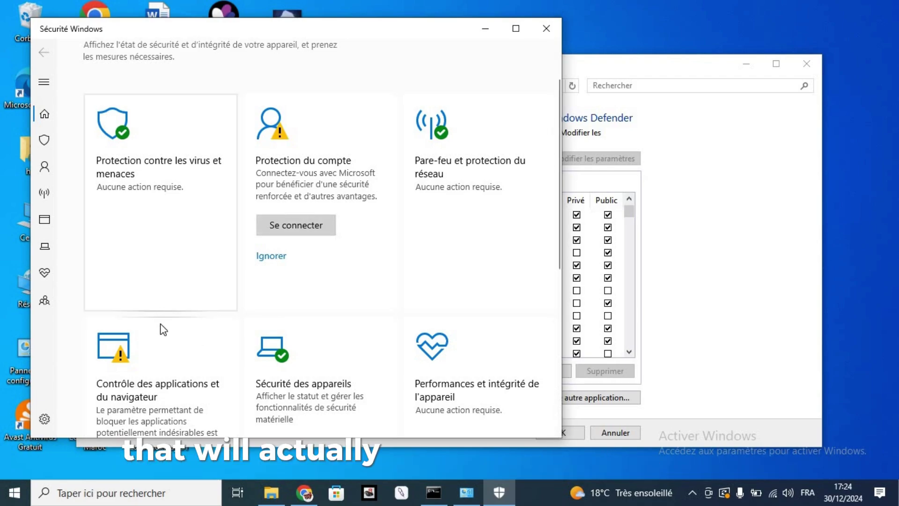
Review the Virus & threat protection details, then return to the overview.
click(156, 218)
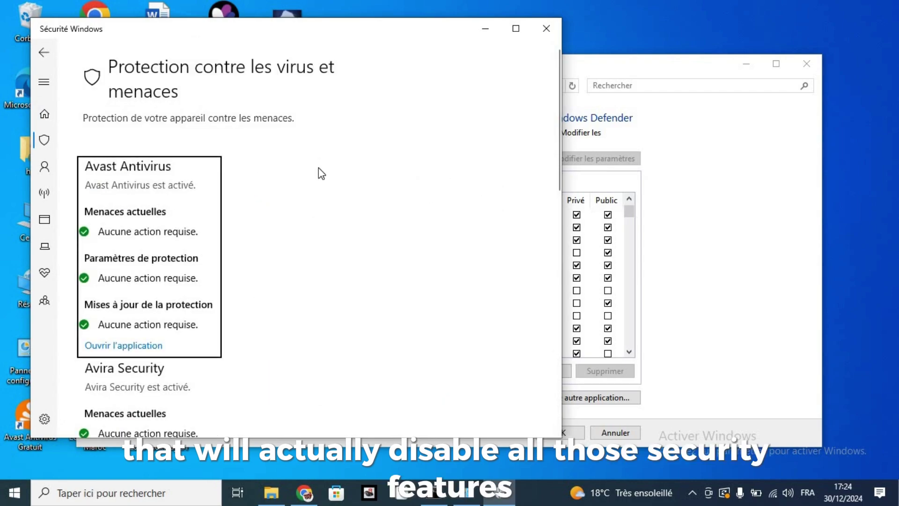
drag(556, 190, 547, 234)
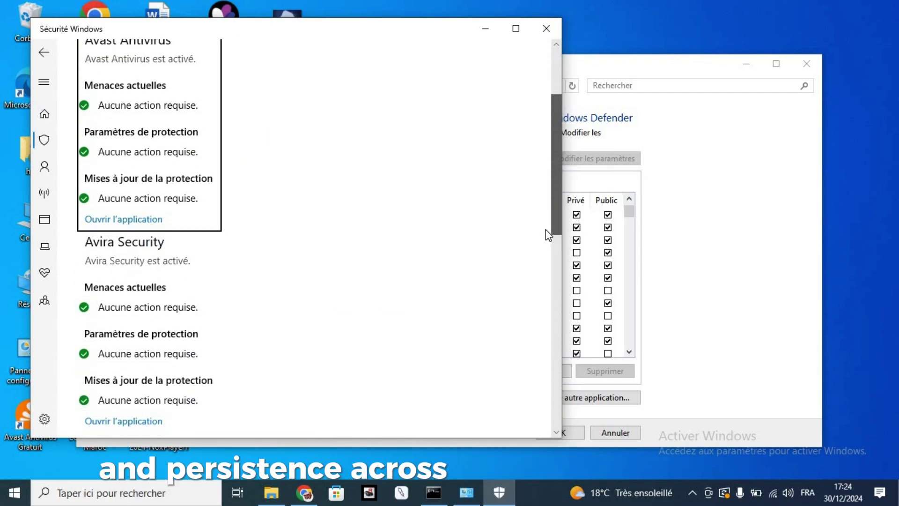
scroll(546, 244, up, 5)
click(44, 52)
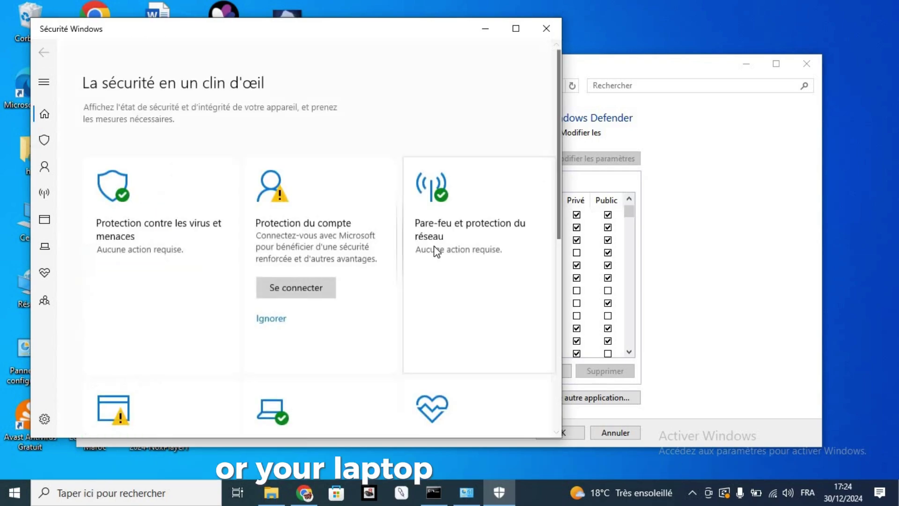
Review the Firewall & network protection page, then return to the overview.
click(436, 252)
drag(554, 243, 555, 93)
click(43, 53)
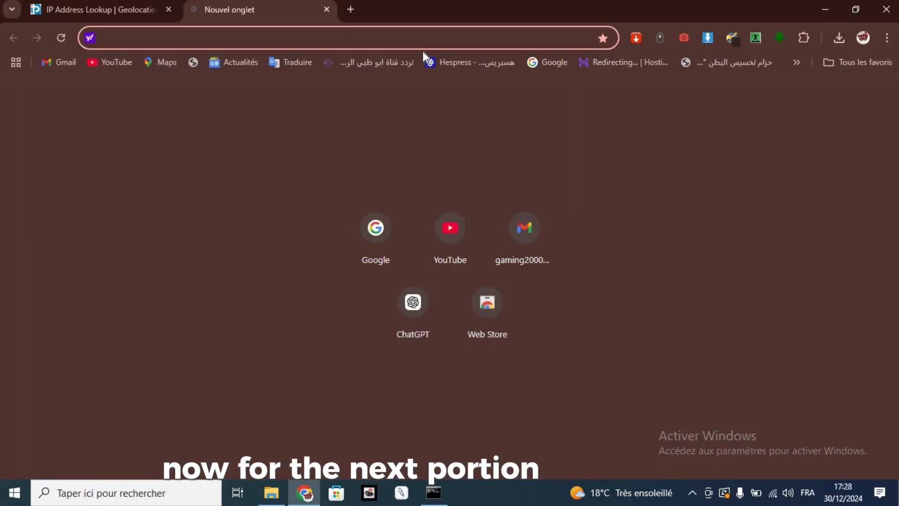
Go to google.com and search for 'sysinternals'.
text(google.com)
key(Return)
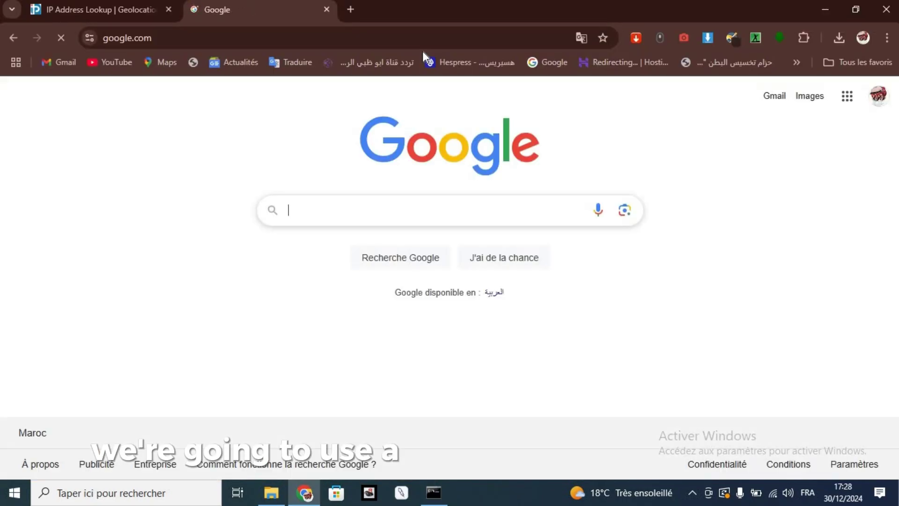
text(sysin)
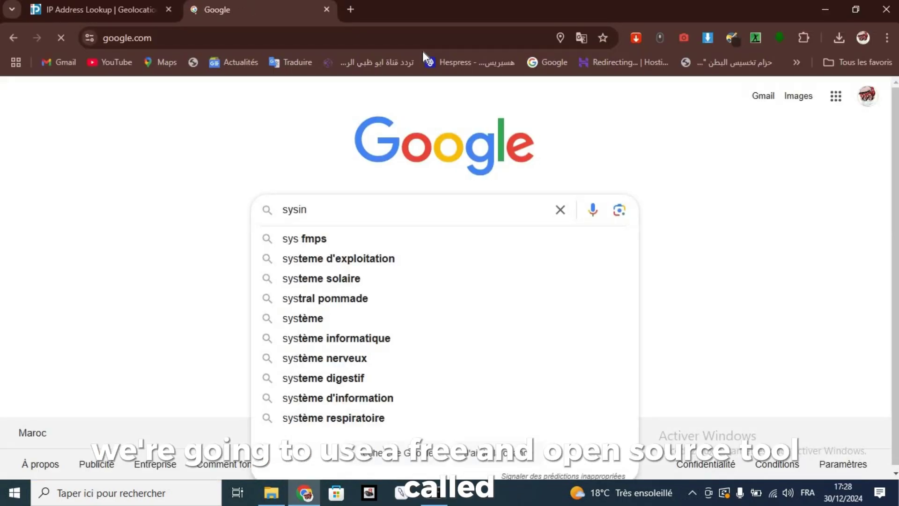
text(ternals)
key(Return)
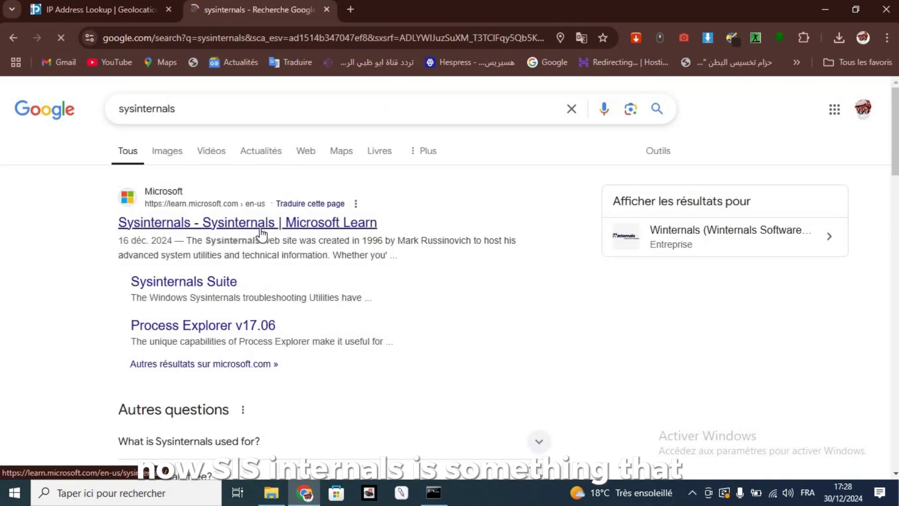
Open Microsoft's Sysinternals page and go to its Downloads section.
click(261, 229)
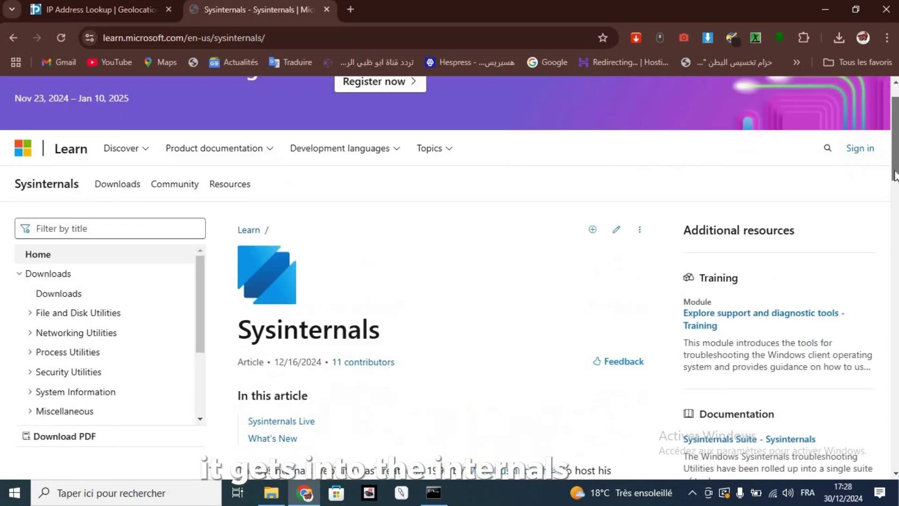
drag(894, 174, 879, 357)
click(59, 167)
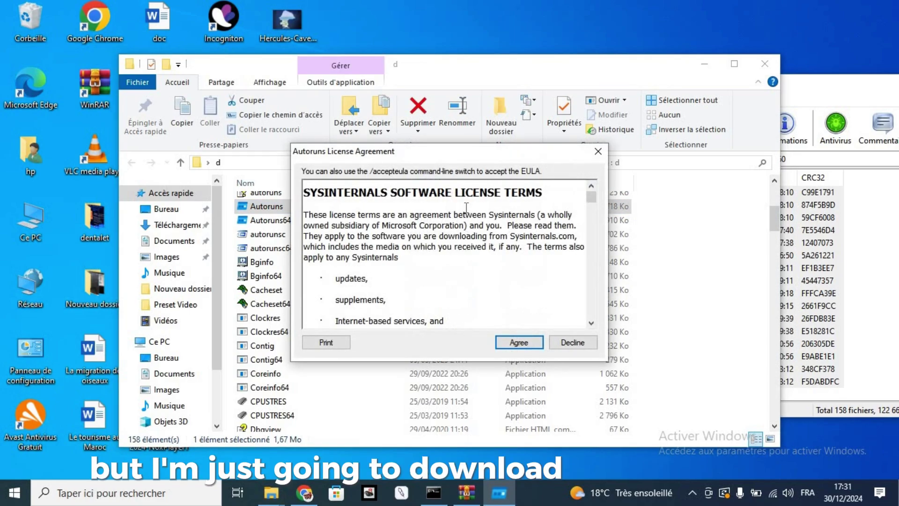
Accept the Autoruns licence terms and close Autoruns for now.
click(519, 343)
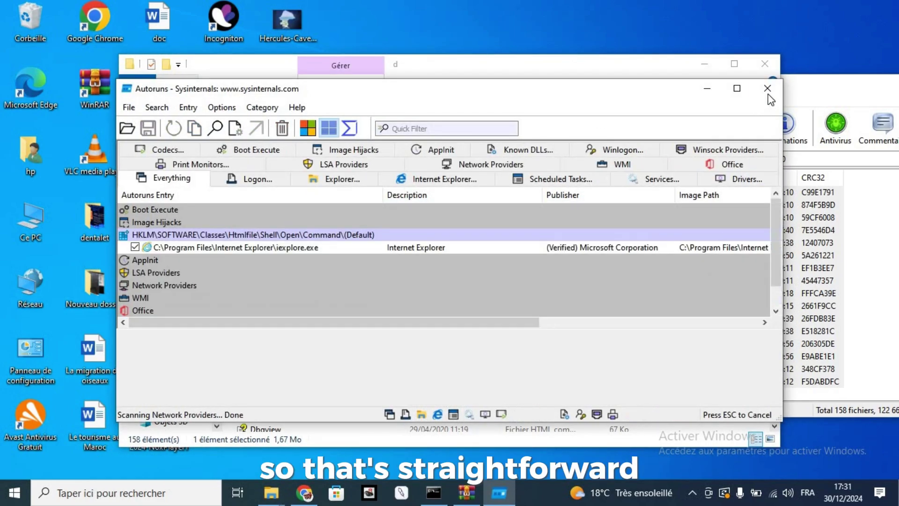
click(767, 91)
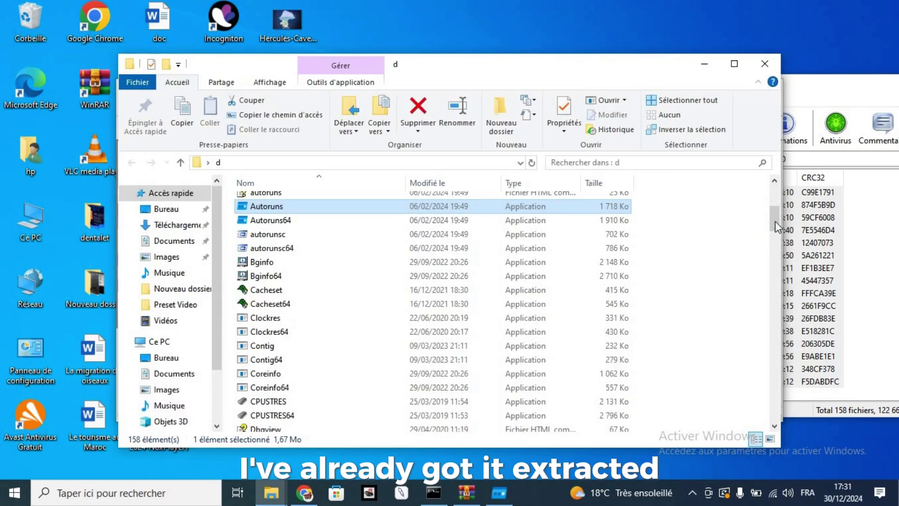
drag(778, 228, 771, 316)
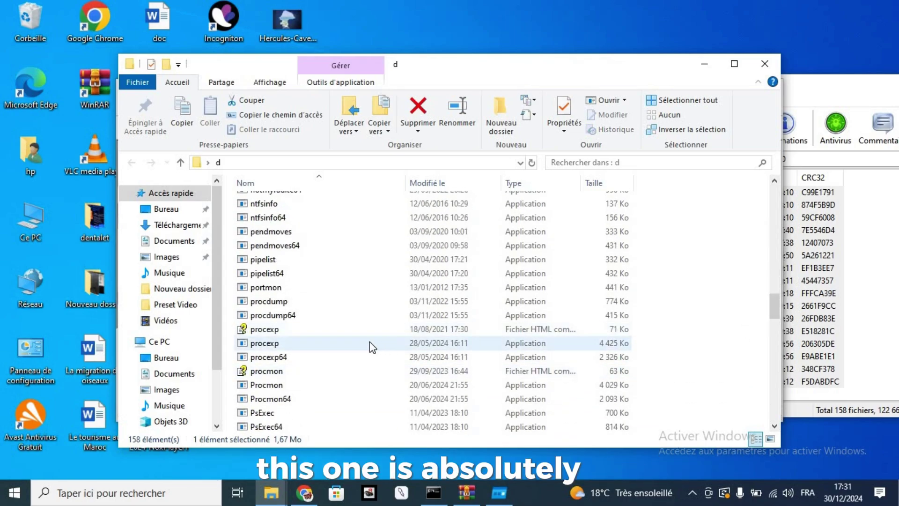
Launch Process Explorer from procexp in folder d and agree to its licence.
double_click(445, 342)
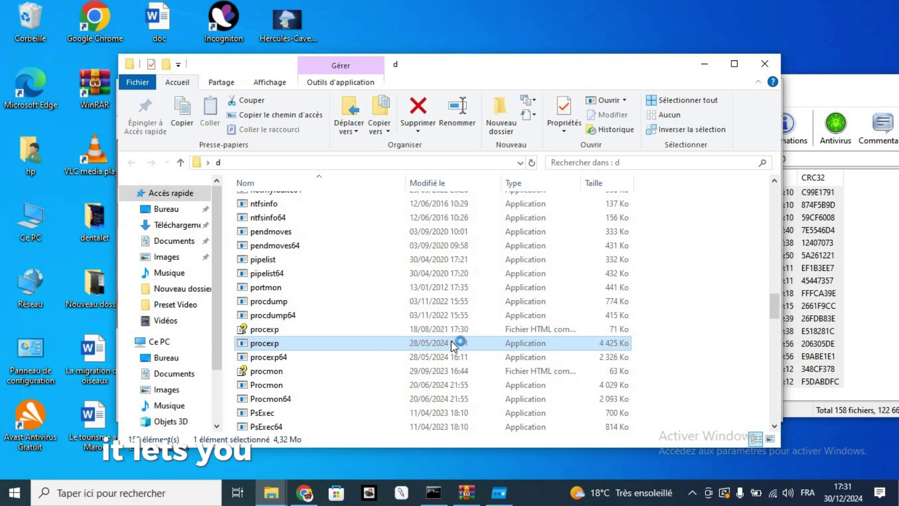
click(510, 341)
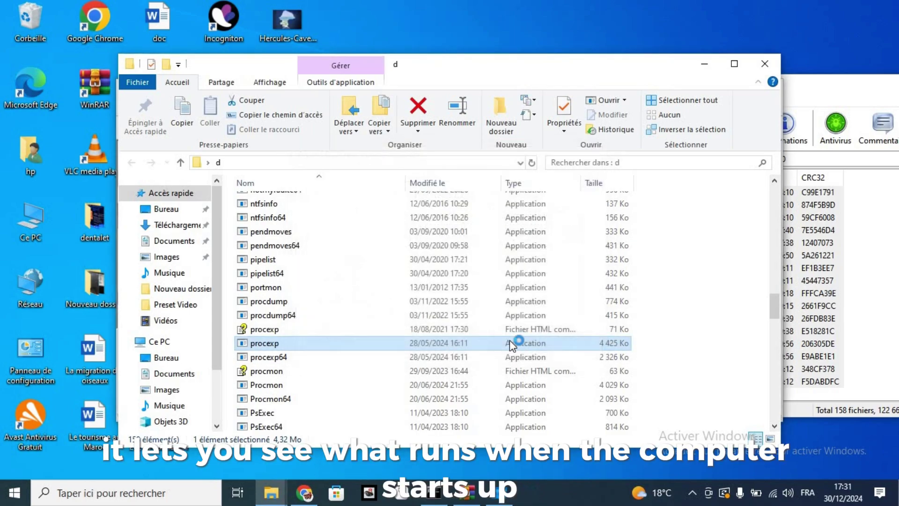
click(854, 101)
drag(790, 89, 562, 37)
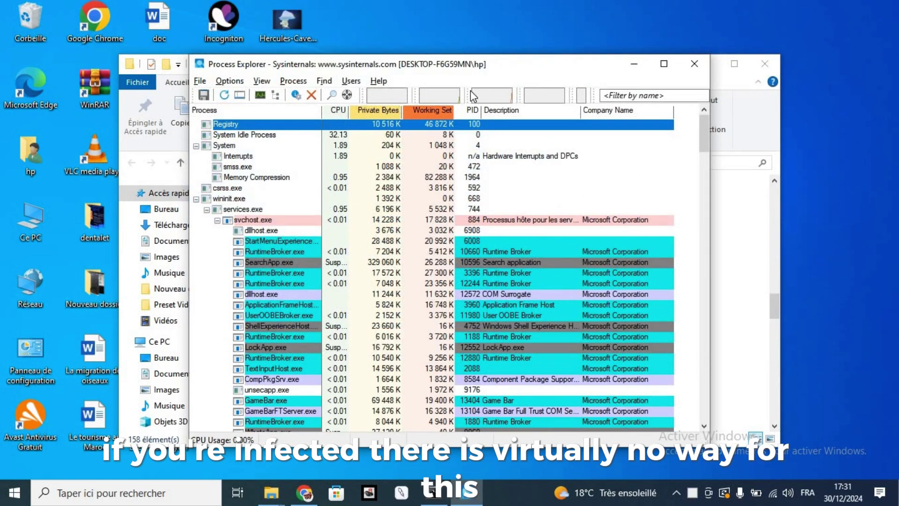
Maximize Process Explorer and select taskhostw.exe (PID 9456) in the process list.
click(665, 63)
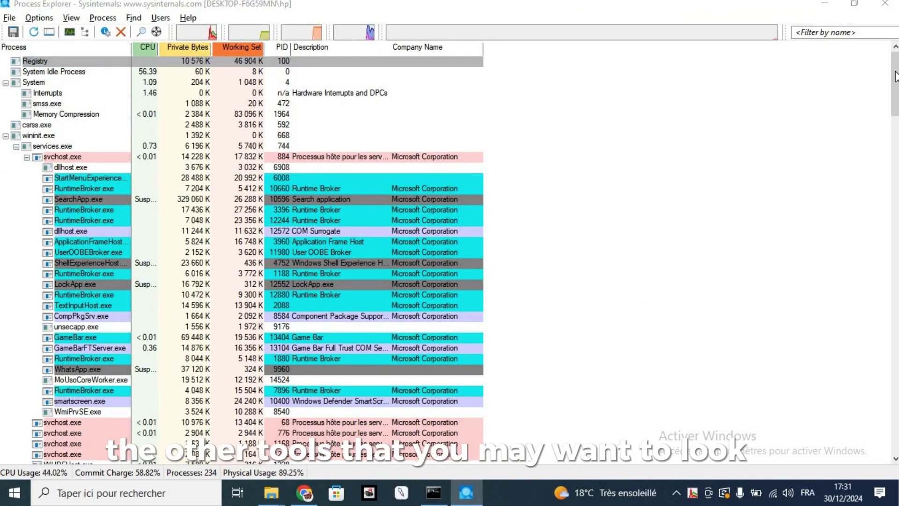
key(Down)
key(Down)
key(Down)
key(Down)
drag(895, 119, 896, 152)
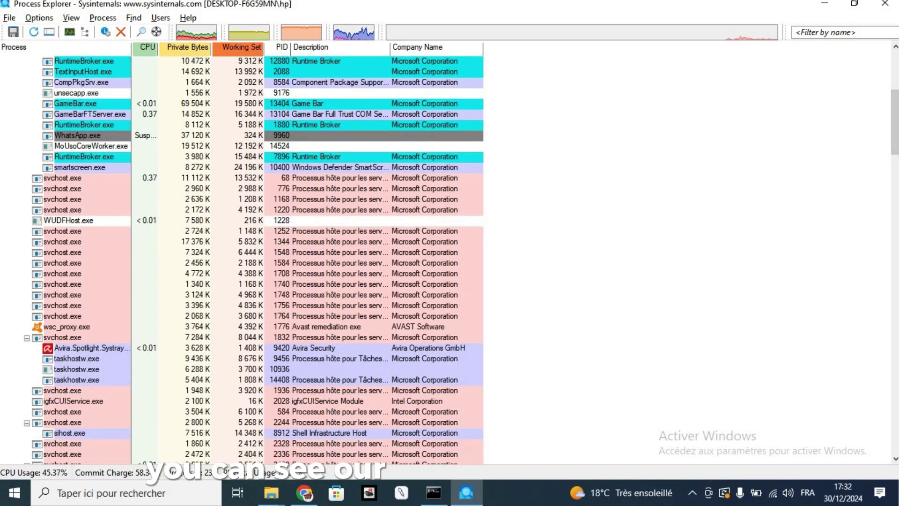
click(74, 357)
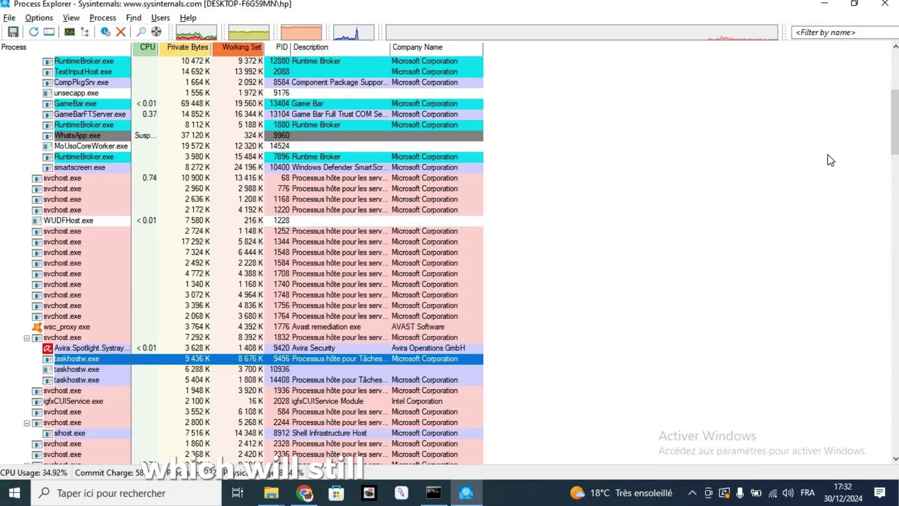
Select svchost.exe PID 68 and collapse the svchost.exe PID 1832 branch.
drag(896, 145, 896, 136)
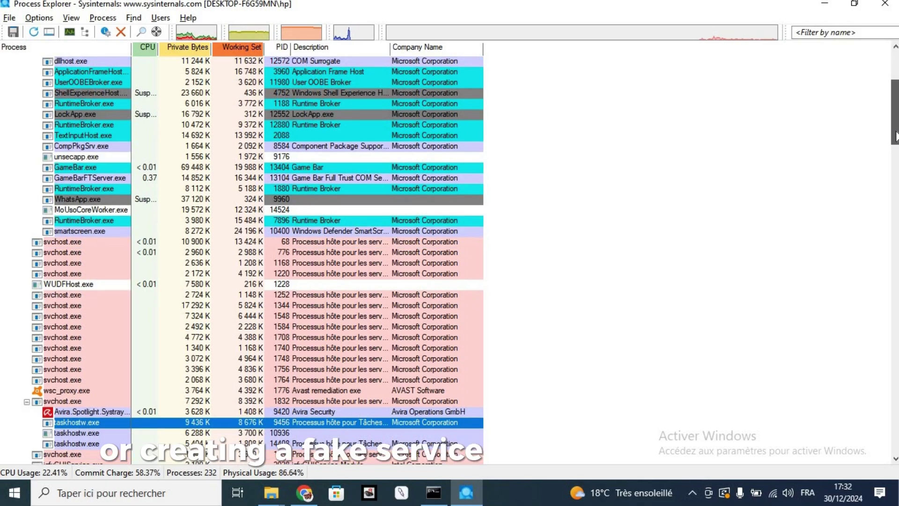
click(28, 243)
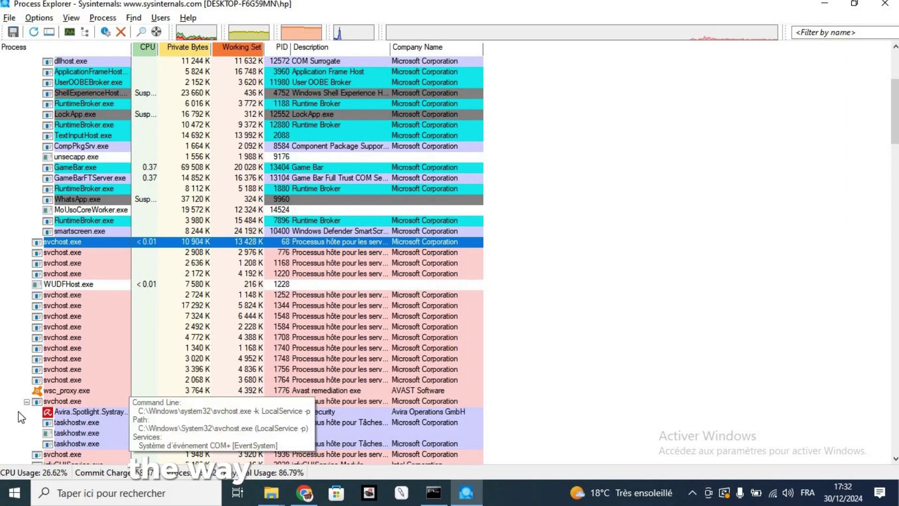
click(27, 402)
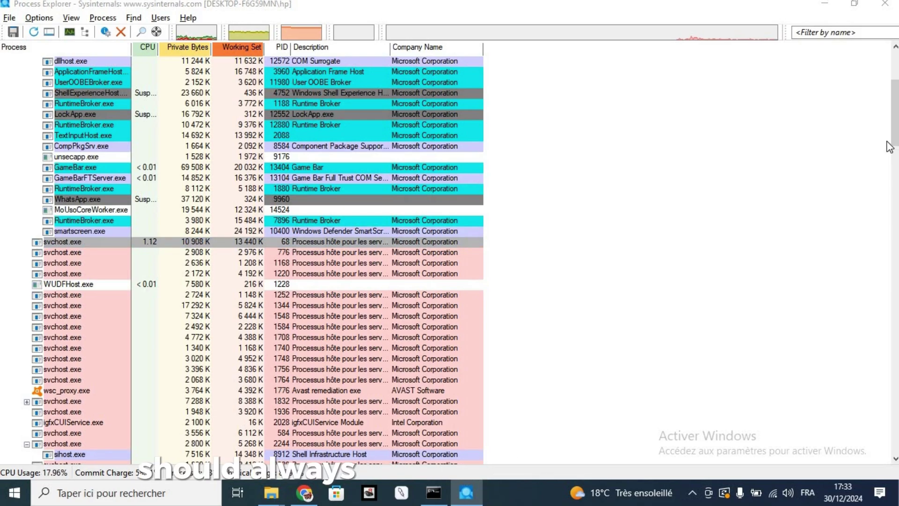
drag(895, 144, 894, 187)
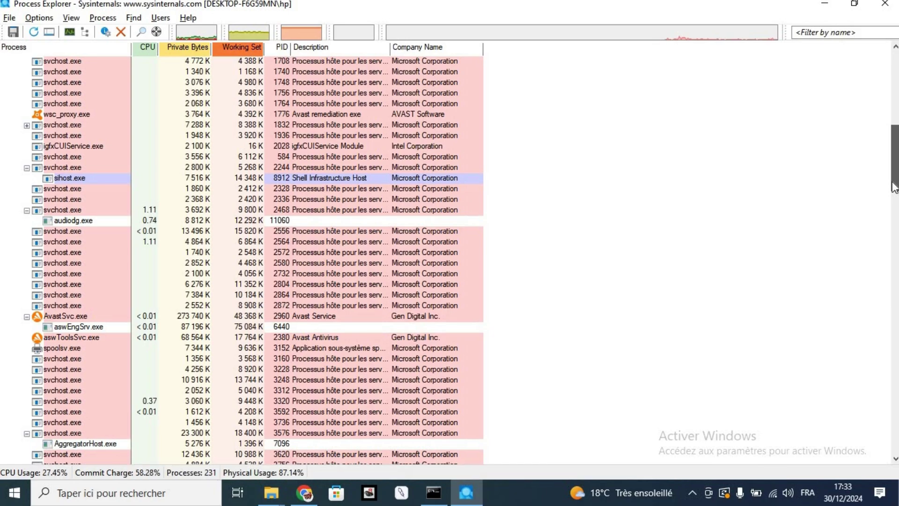
Collapse and then re-expand the svchost.exe PID 884 branch.
drag(895, 186, 895, 117)
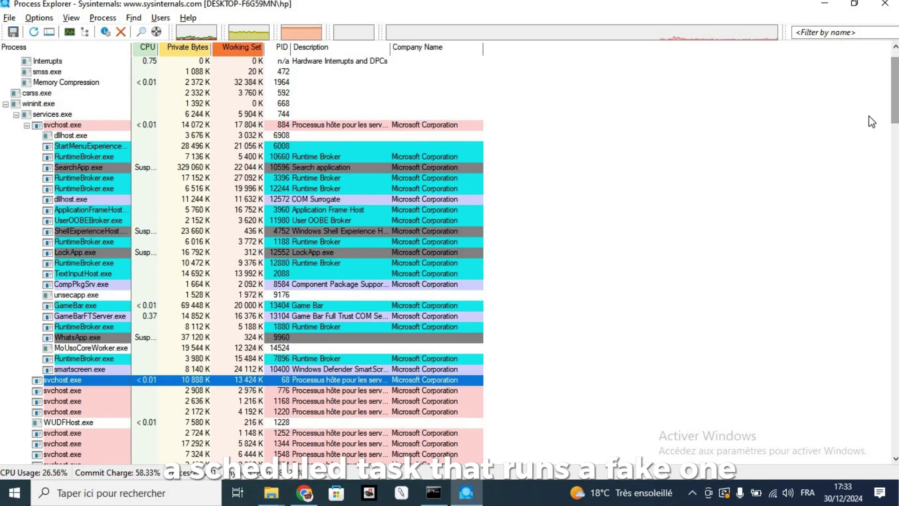
click(26, 125)
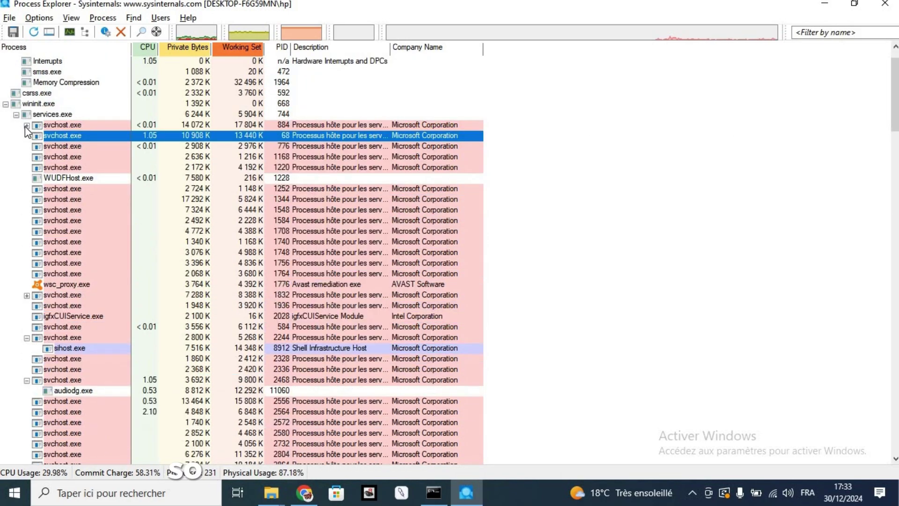
click(27, 125)
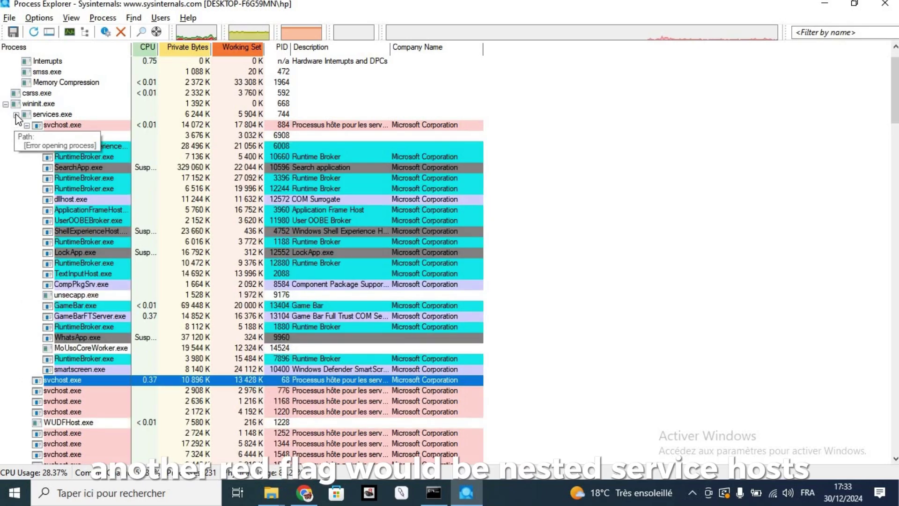
Collapse services.exe, select wininit.exe and scroll through the remaining top-level processes.
click(16, 114)
click(43, 114)
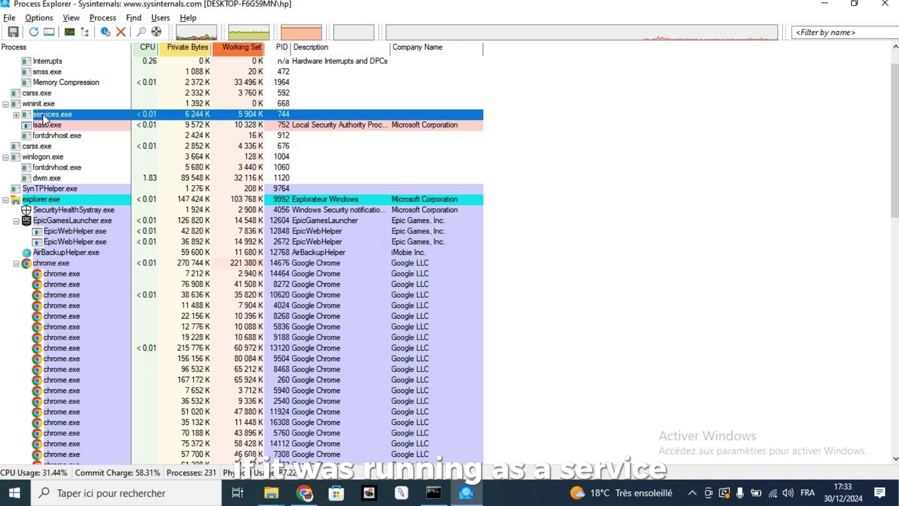
click(27, 104)
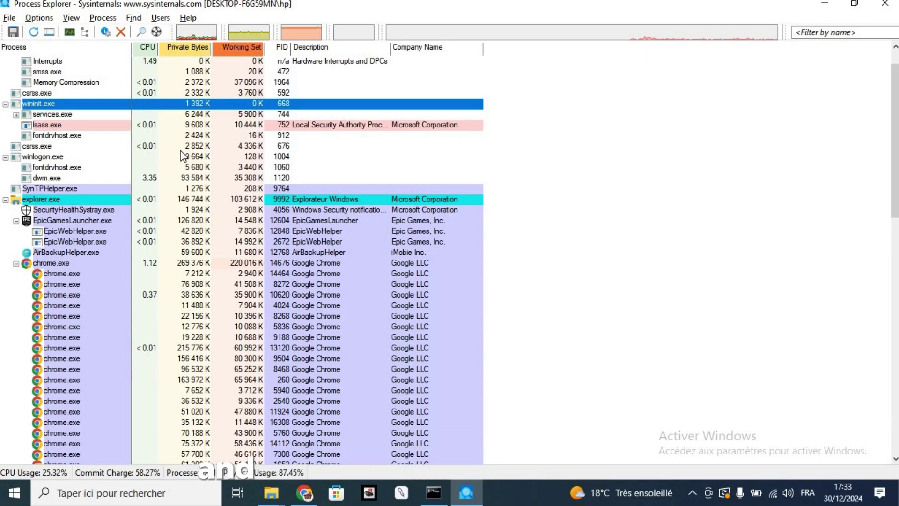
drag(895, 211, 890, 159)
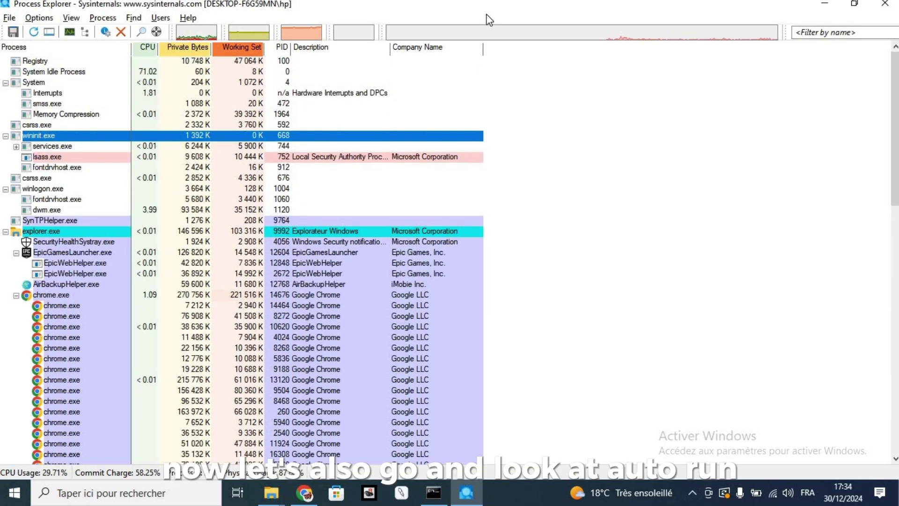
Swap Process Explorer for Autoruns, maximized to show all startup entries.
drag(507, 16, 487, 65)
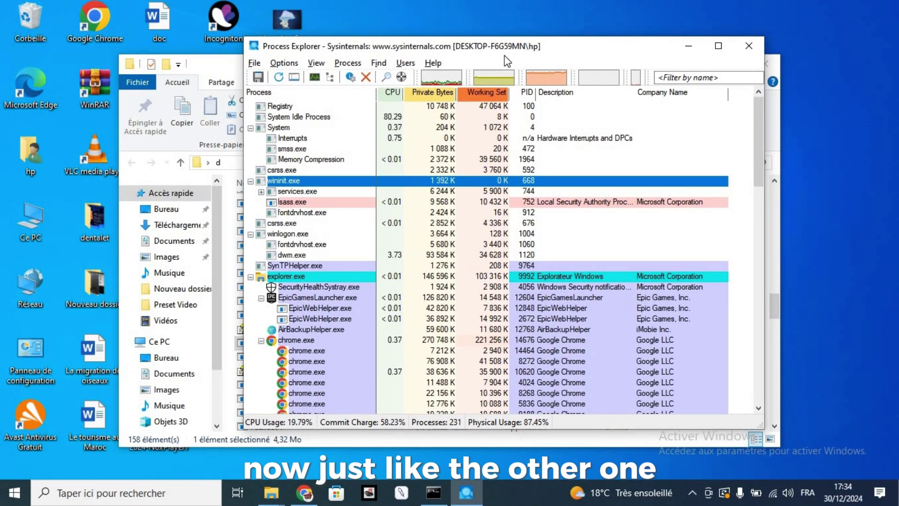
click(749, 46)
drag(774, 305, 774, 215)
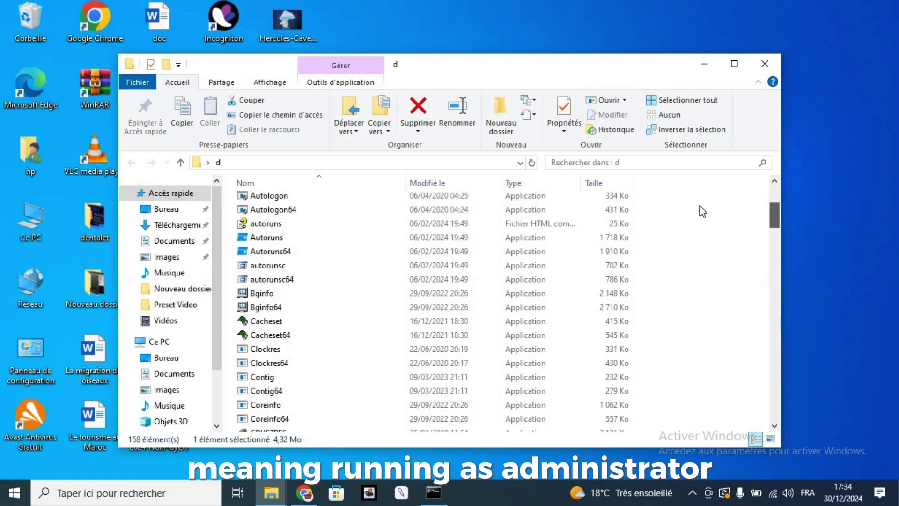
double_click(326, 238)
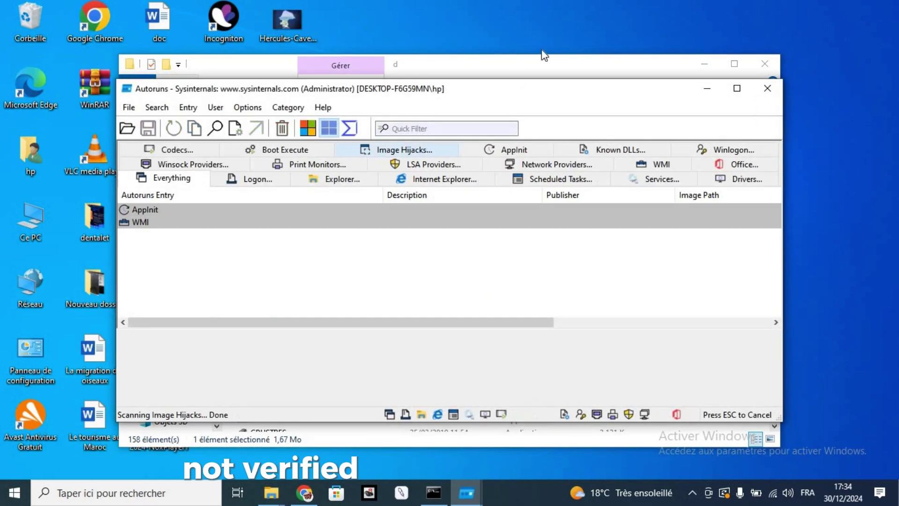
double_click(556, 88)
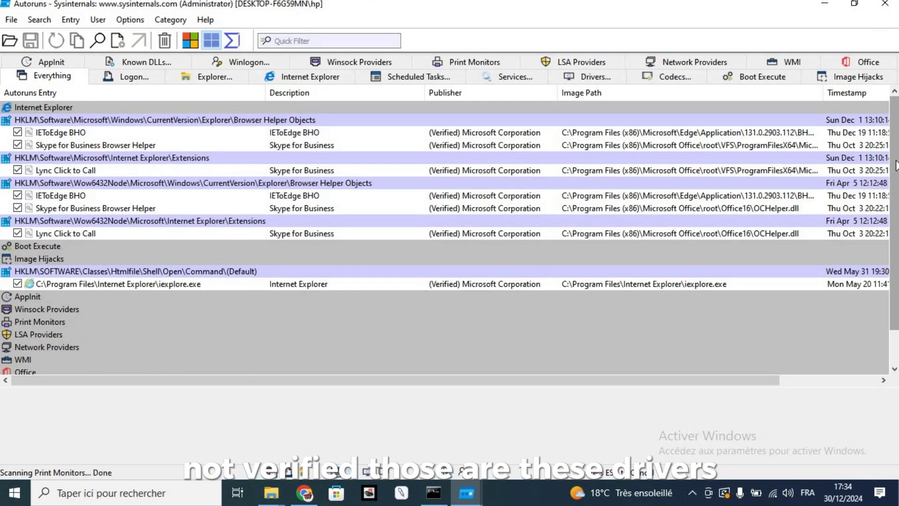